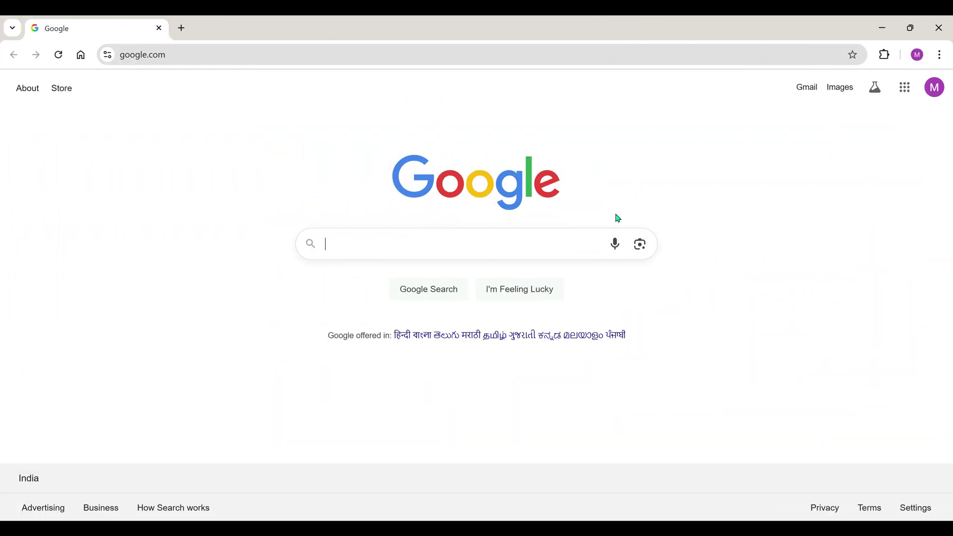
Search Google for 'My doodle' using the suggested query.
left_click(457, 240)
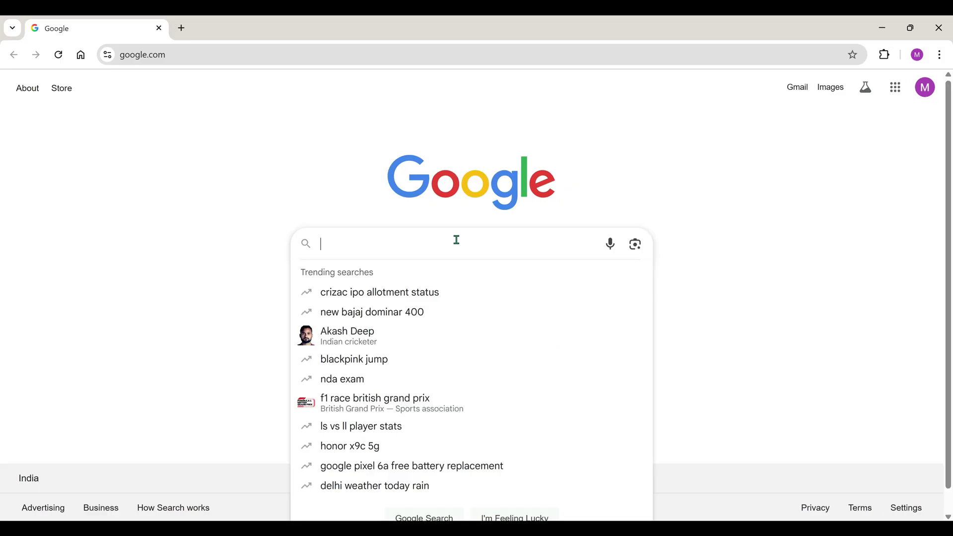
type("My d")
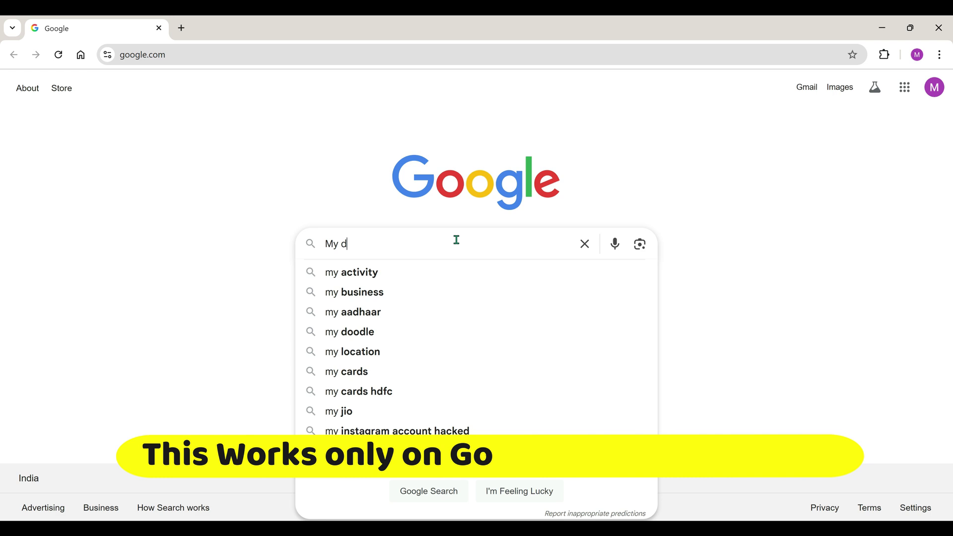
type("oodle")
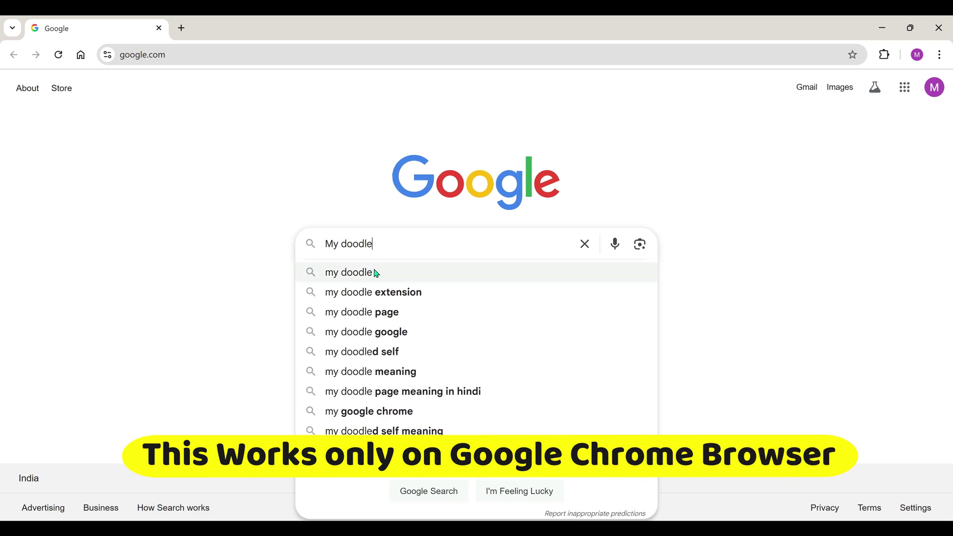
left_click(362, 272)
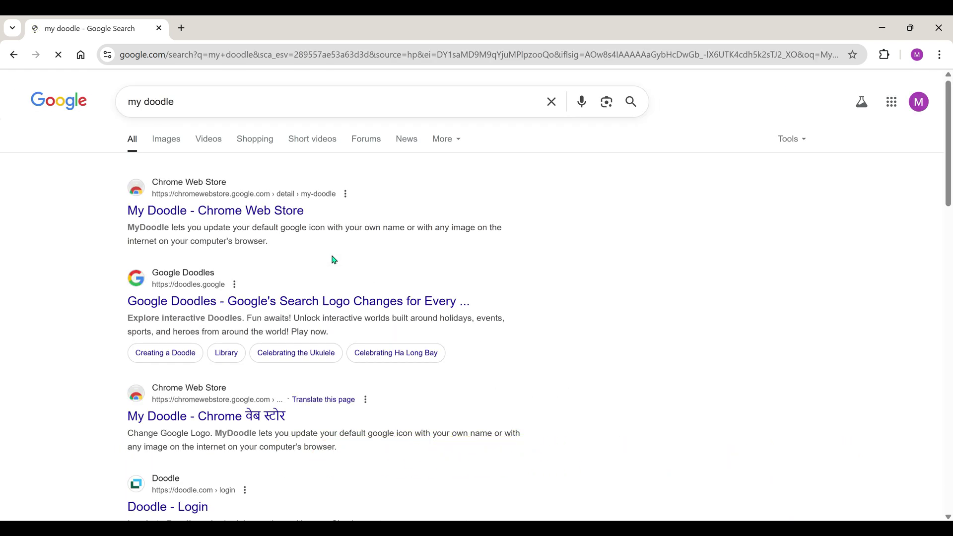
Add the My Doodle extension to Chrome from its Chrome Web Store listing.
left_click(219, 211)
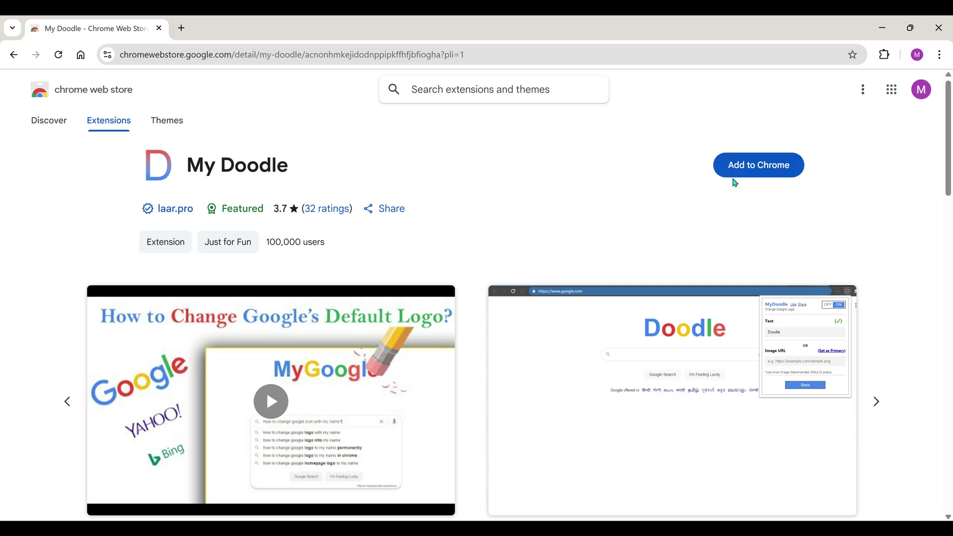
left_click(766, 169)
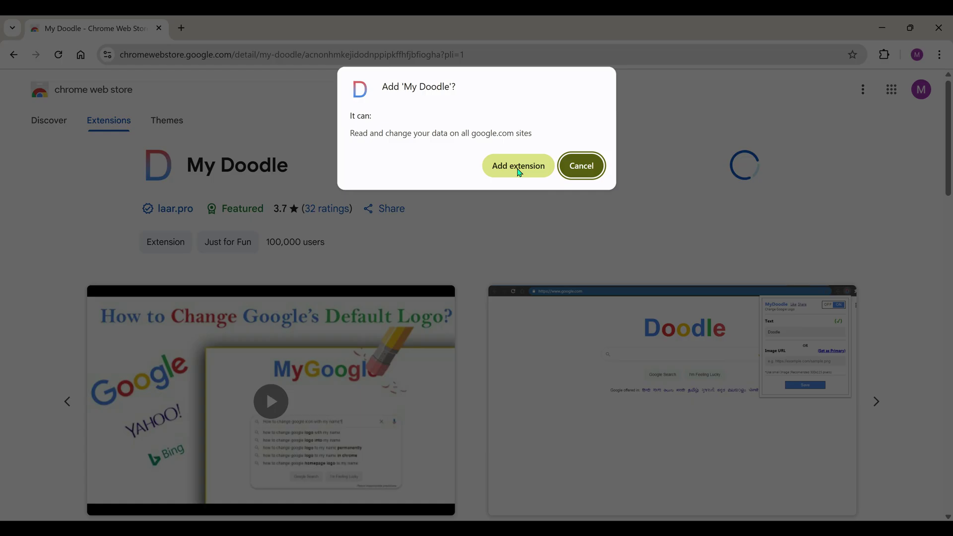
left_click(511, 170)
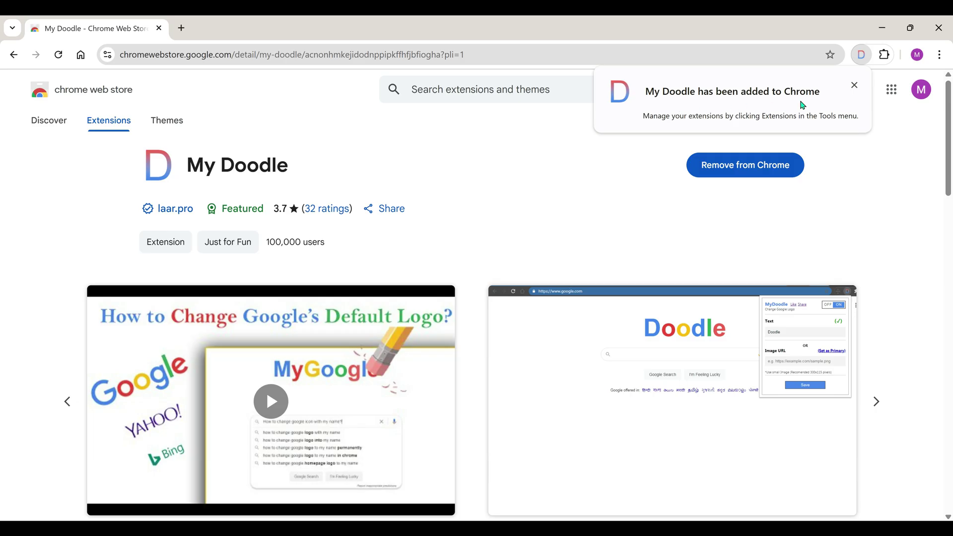
Replace My Doodle's existing logo text with 'Tech2AI'.
left_click(863, 58)
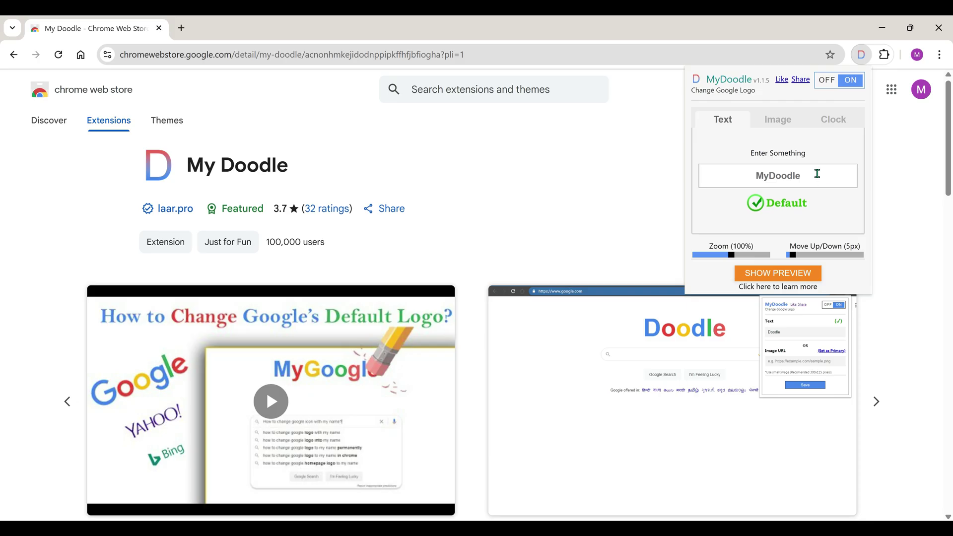
left_click_drag(817, 174, 742, 175)
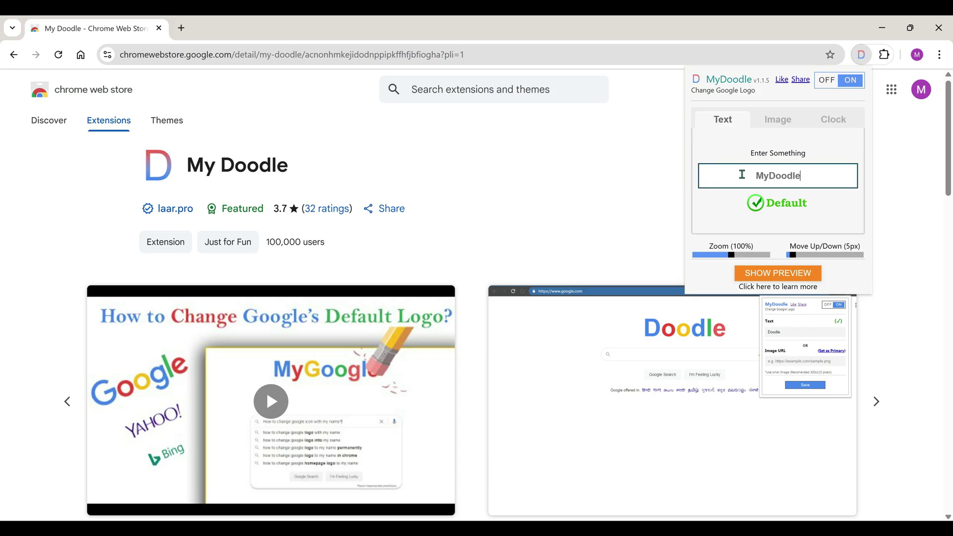
key("BackSpace")
type("Tech2AI")
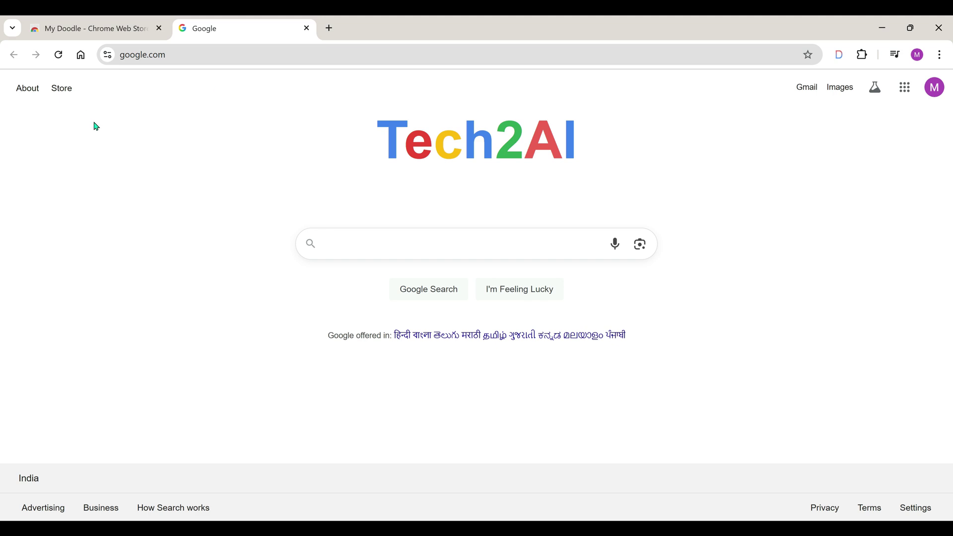
Set My Doodle's logo zoom to 115% and reload Google to check the larger logo.
left_click(107, 35)
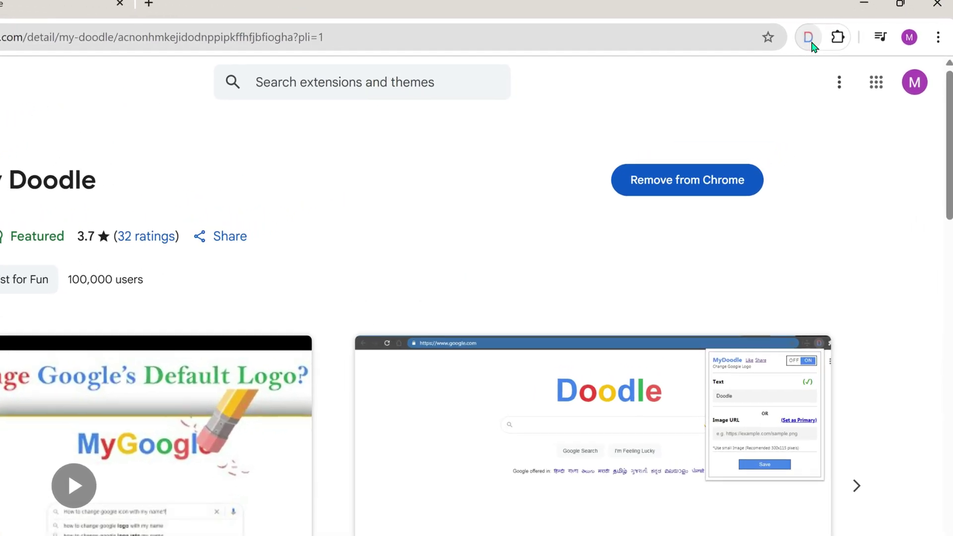
left_click(822, 39)
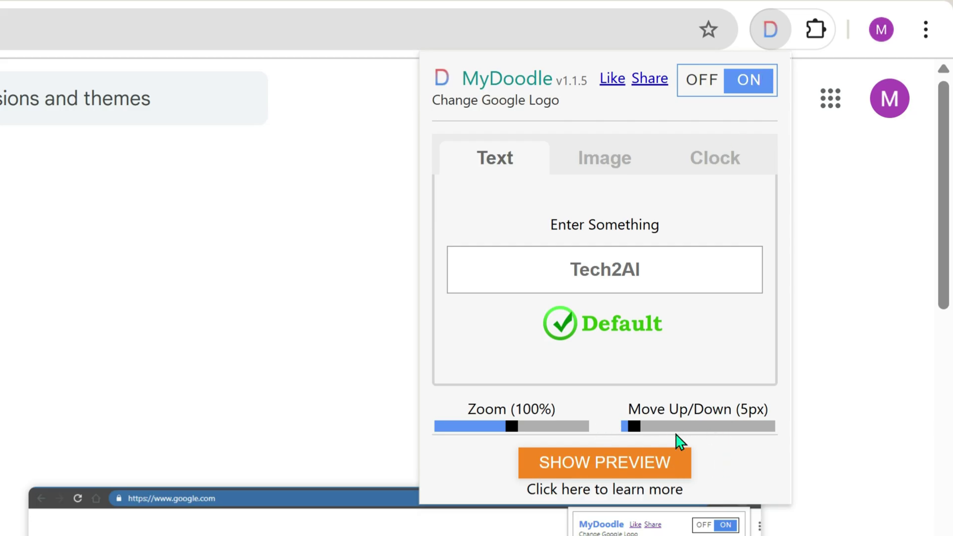
left_click(522, 427)
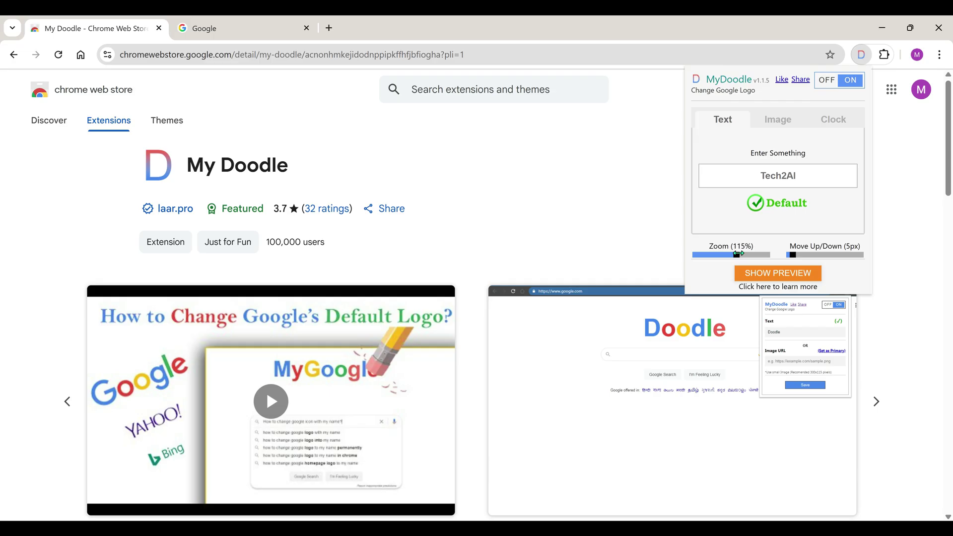
left_click(272, 29)
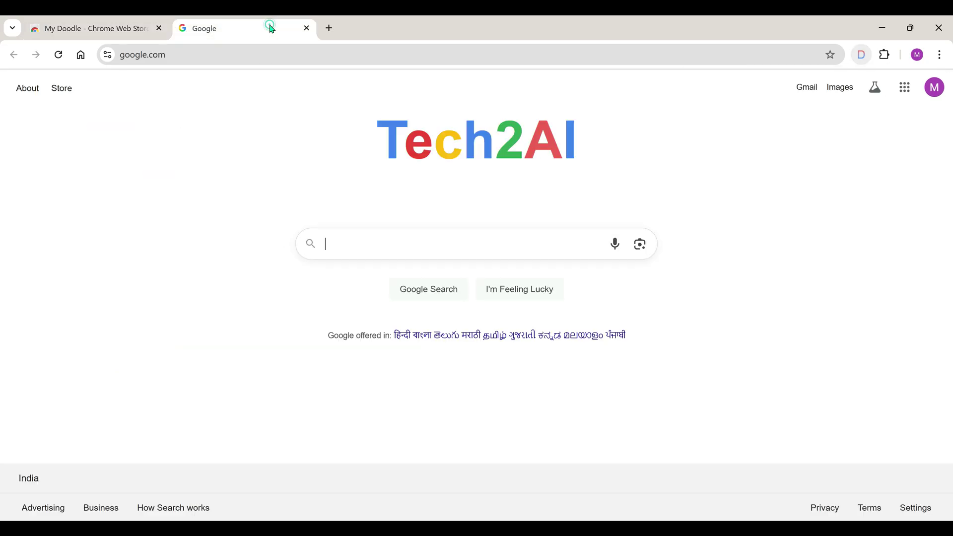
left_click(59, 57)
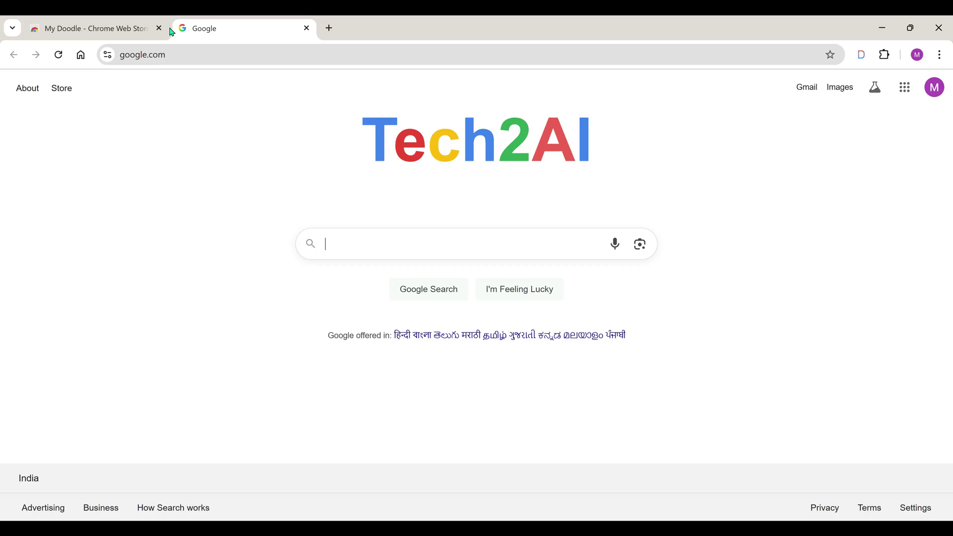
left_click(121, 29)
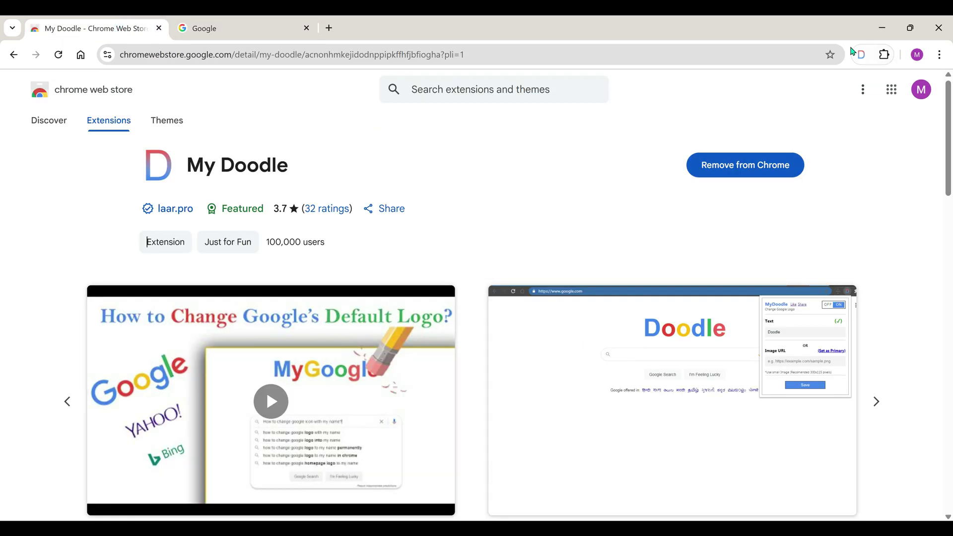
Move the logo down to 19px and reload Google to see the new position.
left_click(862, 56)
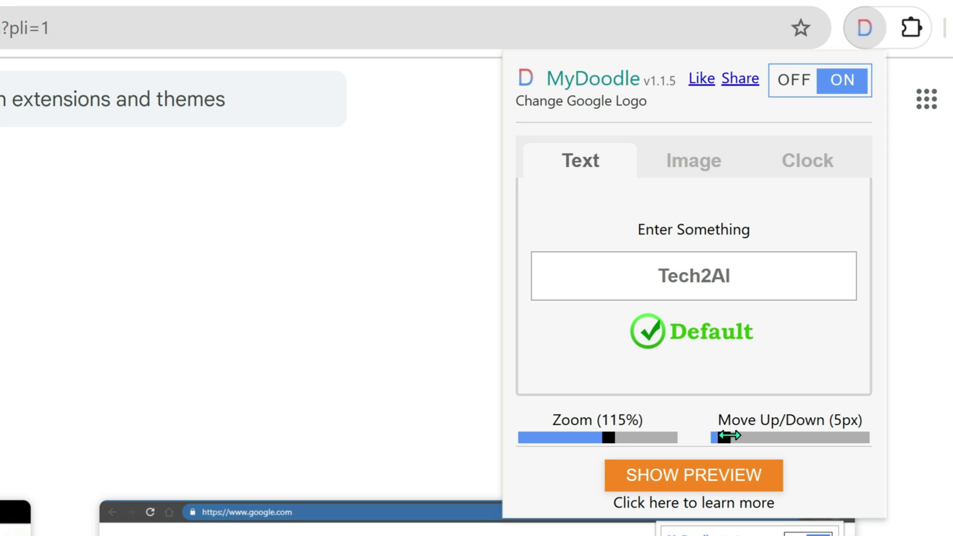
left_click_drag(728, 435, 744, 435)
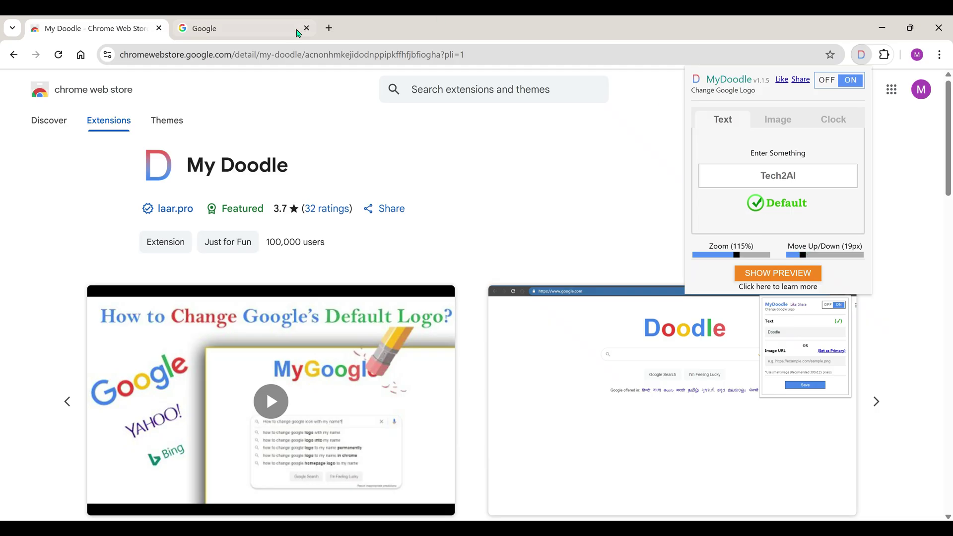
left_click(289, 30)
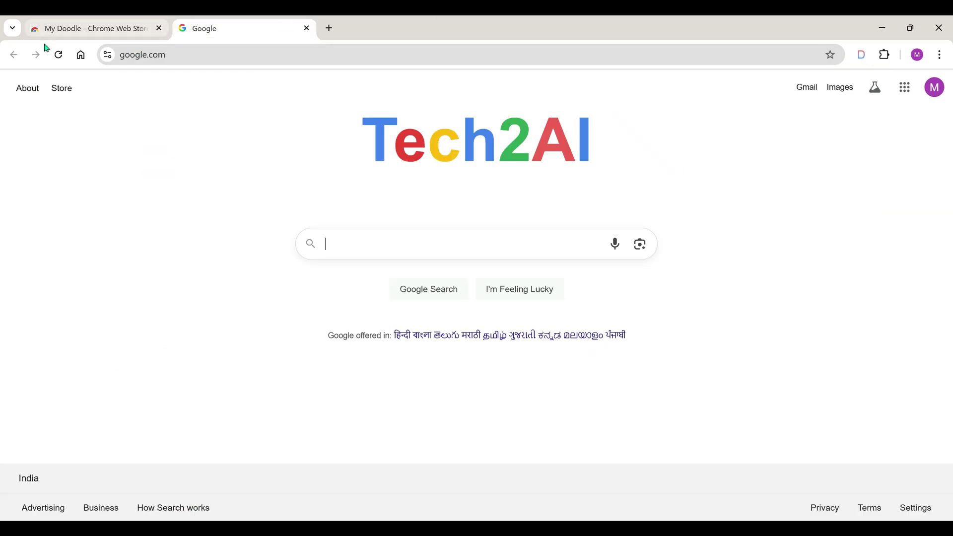
left_click(63, 57)
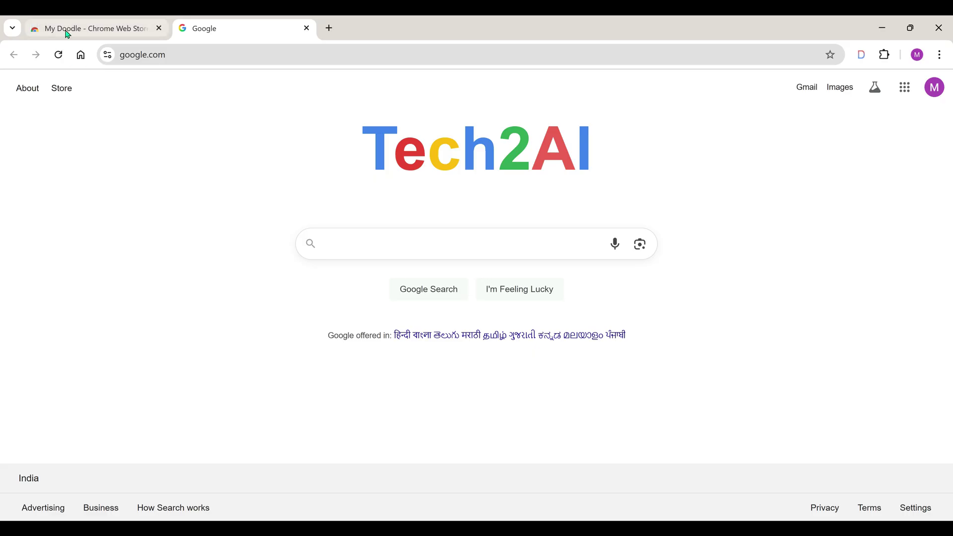
Shift the logo further down to 30px and recheck it on Google.
left_click(68, 34)
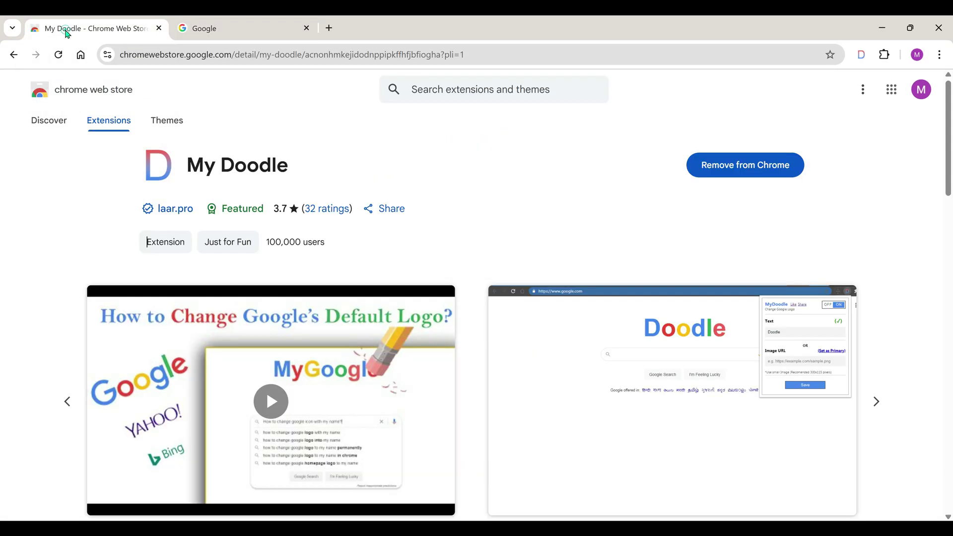
left_click(861, 56)
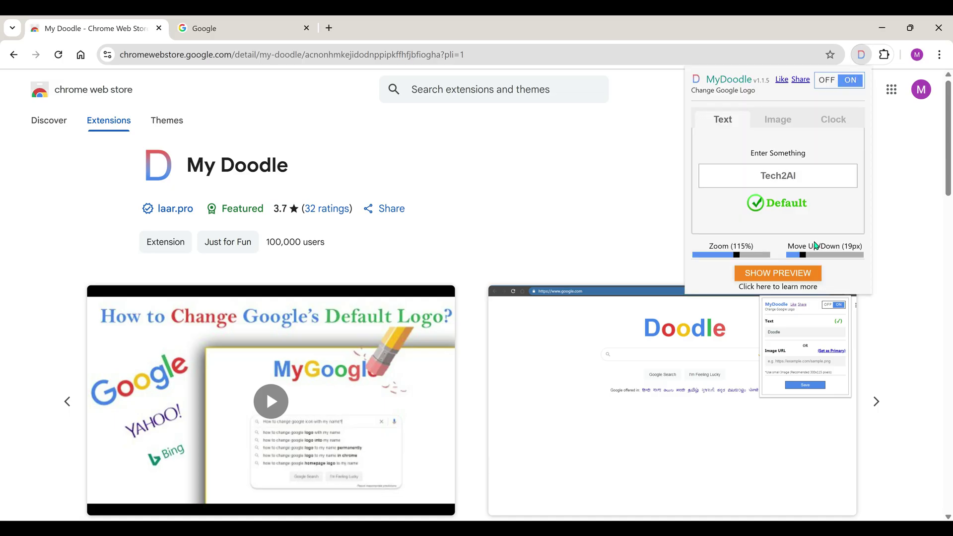
left_click_drag(803, 255, 811, 255)
left_click(255, 28)
left_click(59, 56)
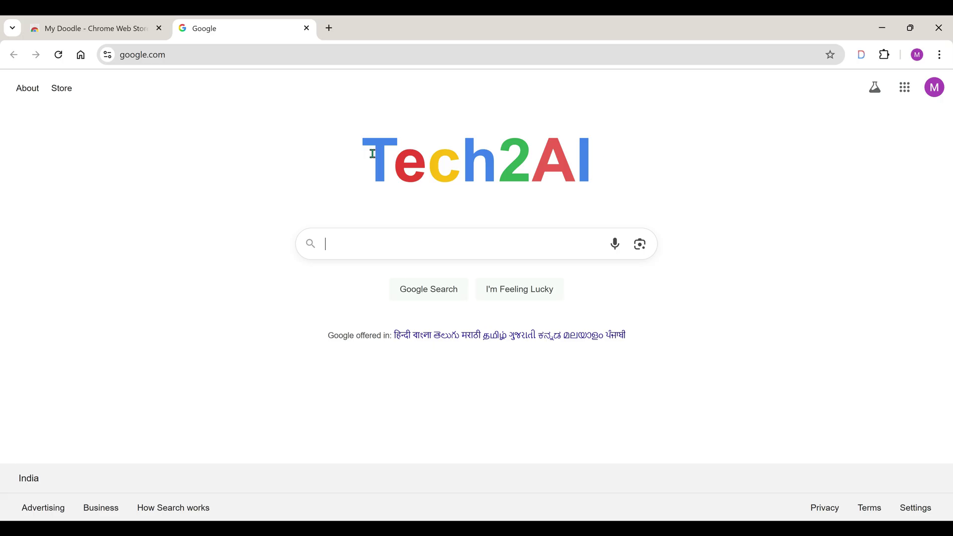
Raise My Doodle's logo vertical offset to 46px.
left_click(106, 32)
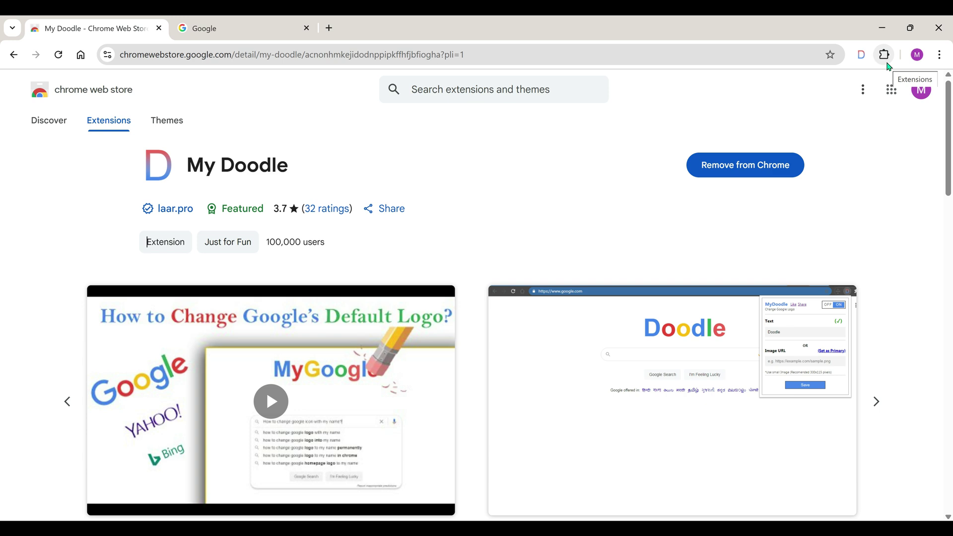
left_click(861, 54)
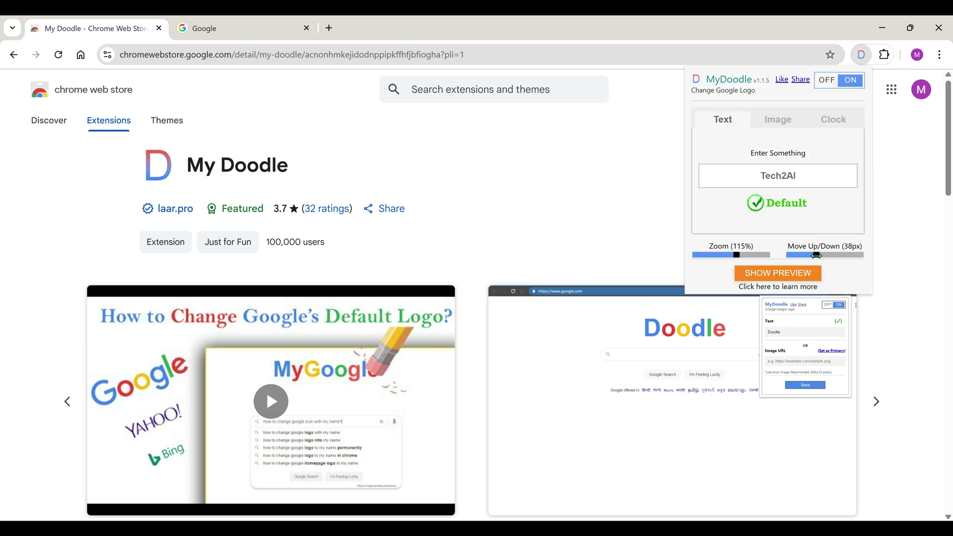
left_click_drag(816, 256, 819, 256)
Change the logo text to TECH2AI and reload Google to confirm it.
left_click(814, 176)
key("BackSpace")
key("BackSpace")
key("BackSpace")
key("BackSpace")
key("BackSpace")
key("BackSpace")
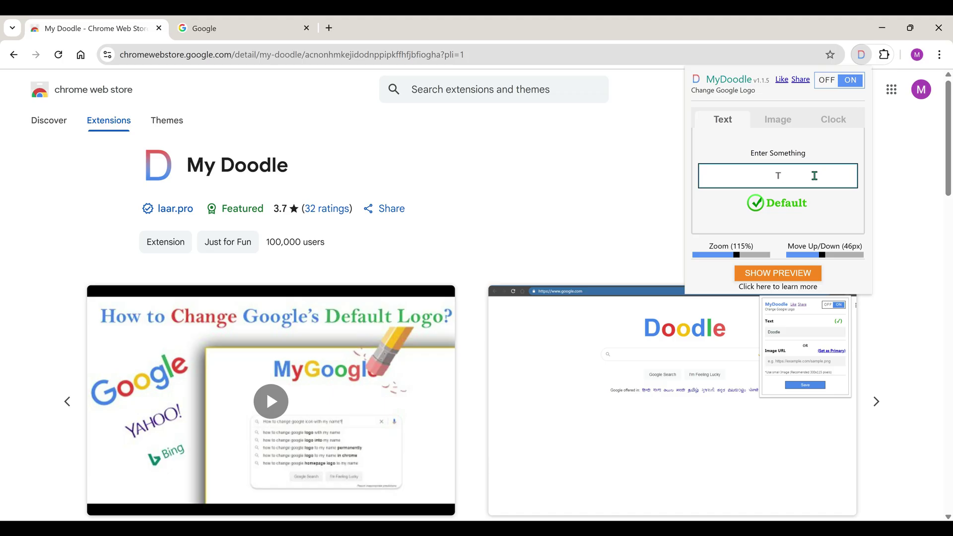
type("ECH2AI")
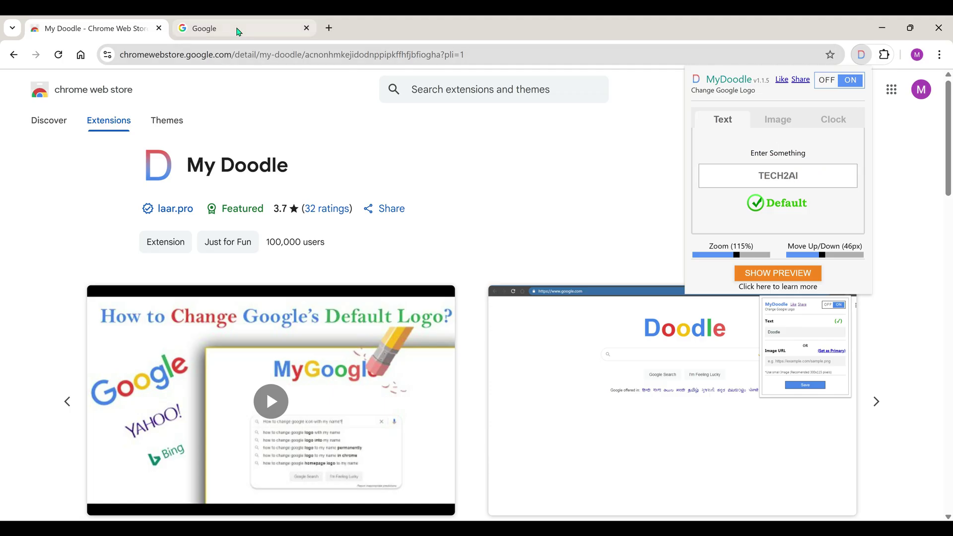
left_click(238, 30)
left_click(60, 57)
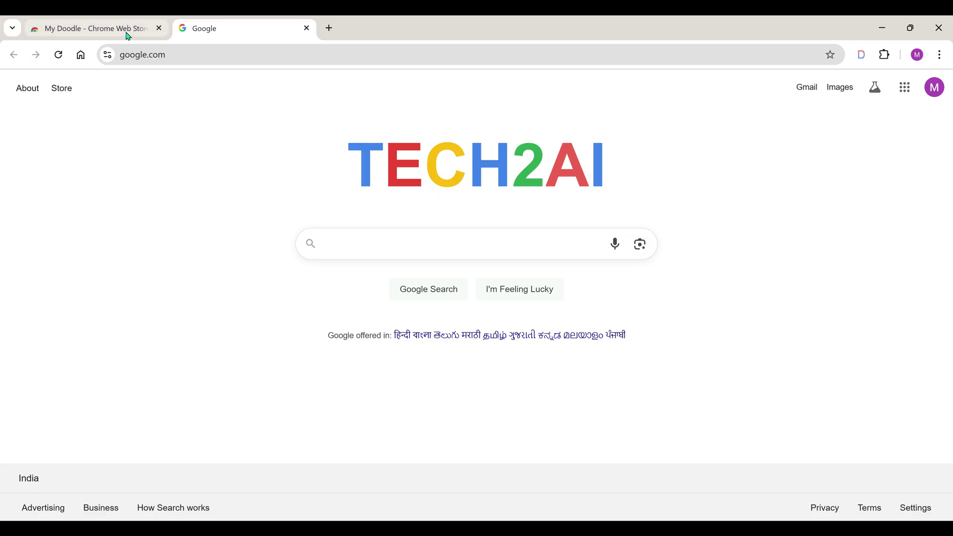
mouse_move(118, 36)
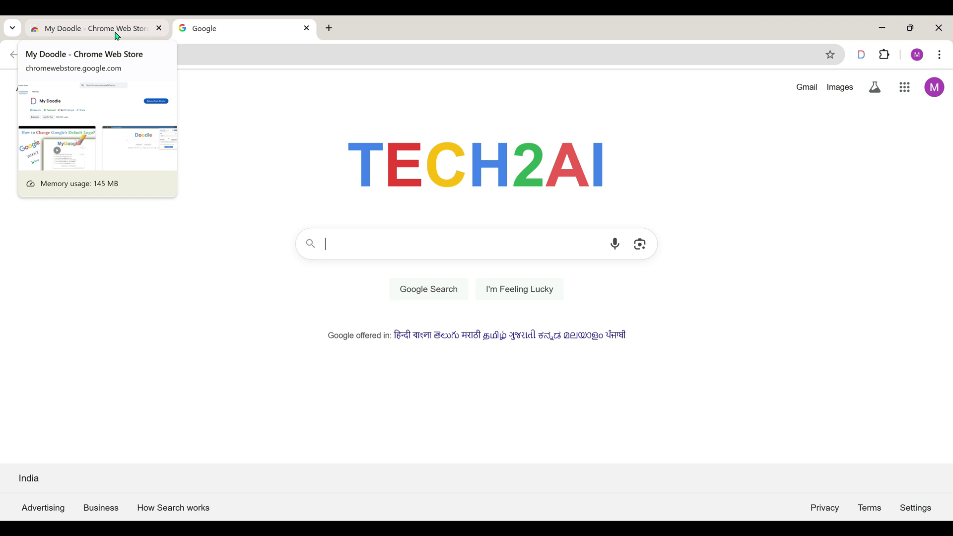
left_click(116, 37)
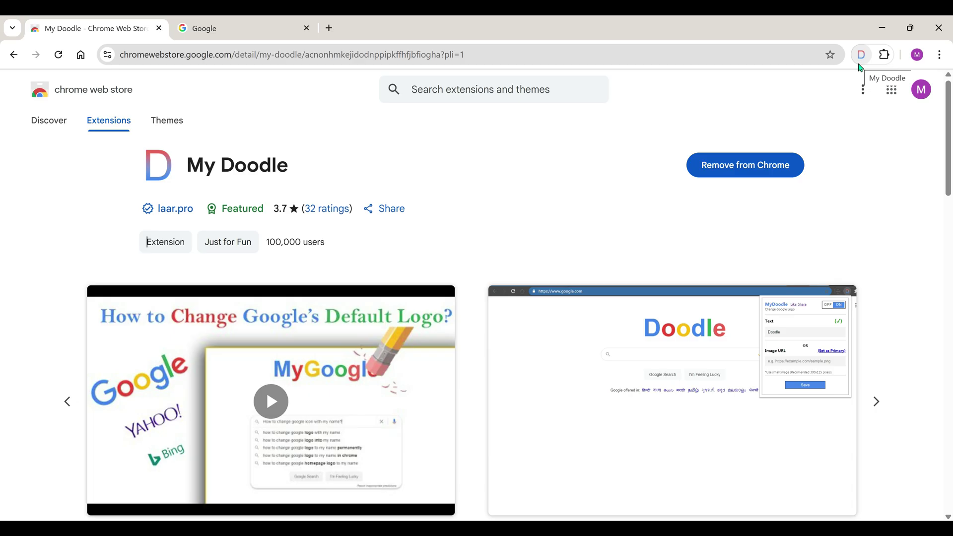
Reload Google and search for 'youtube' under the TECH2AI logo.
left_click(240, 30)
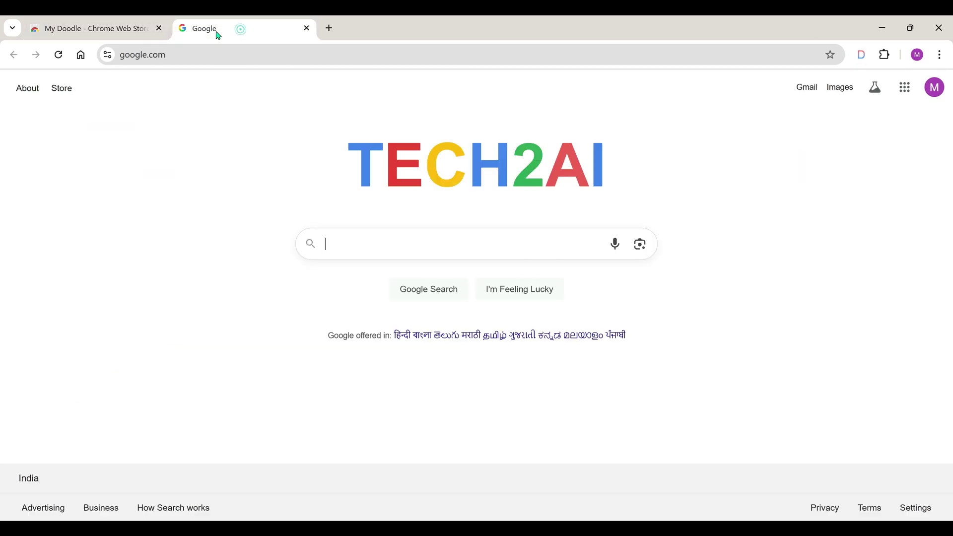
left_click(59, 62)
left_click(334, 244)
type("yo")
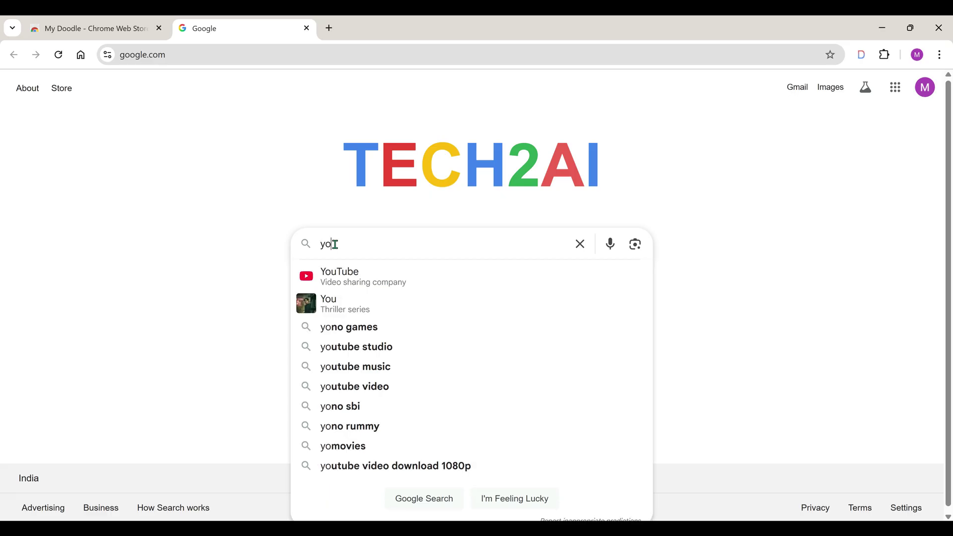
type("utube")
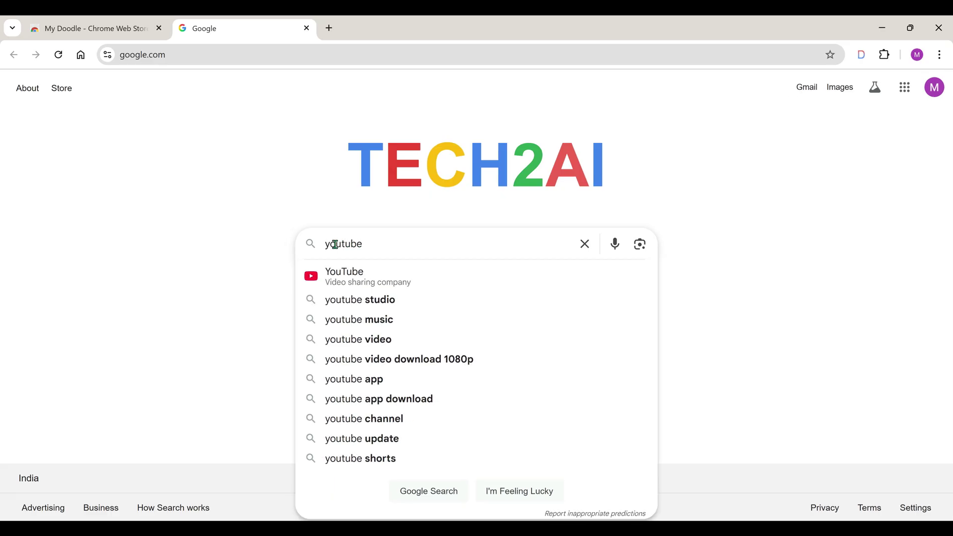
key("Return")
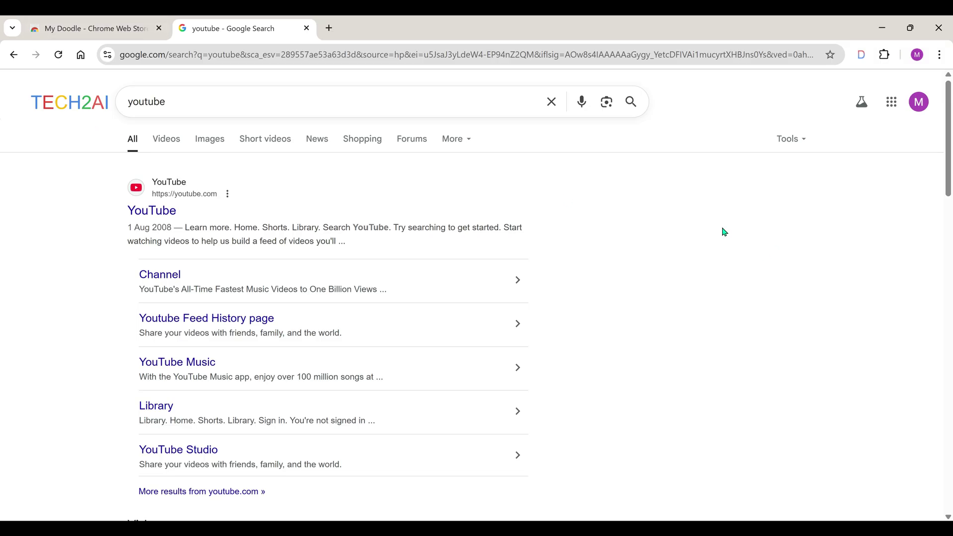
From the Google homepage, retype My Doodle's logo text as mixed-case 'Tech2AI'.
left_click(80, 56)
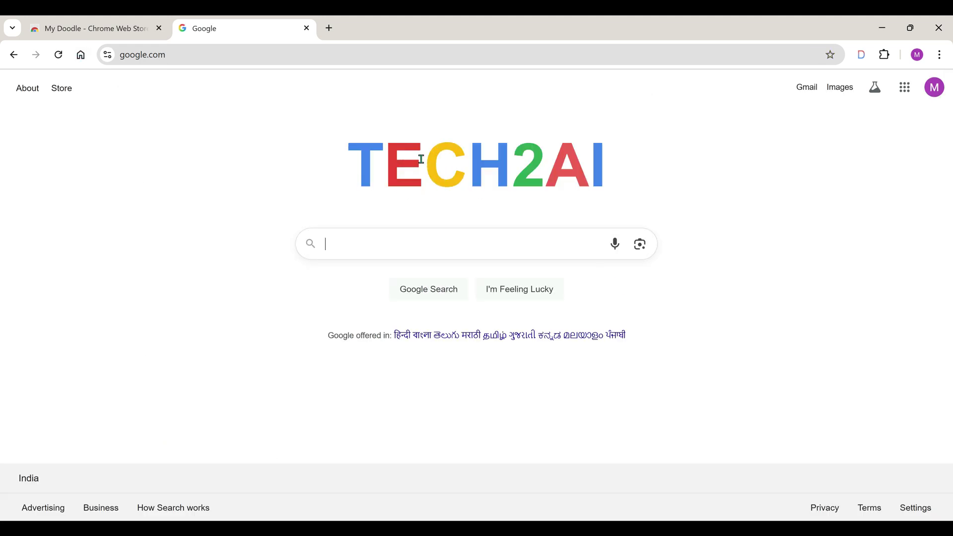
left_click(860, 55)
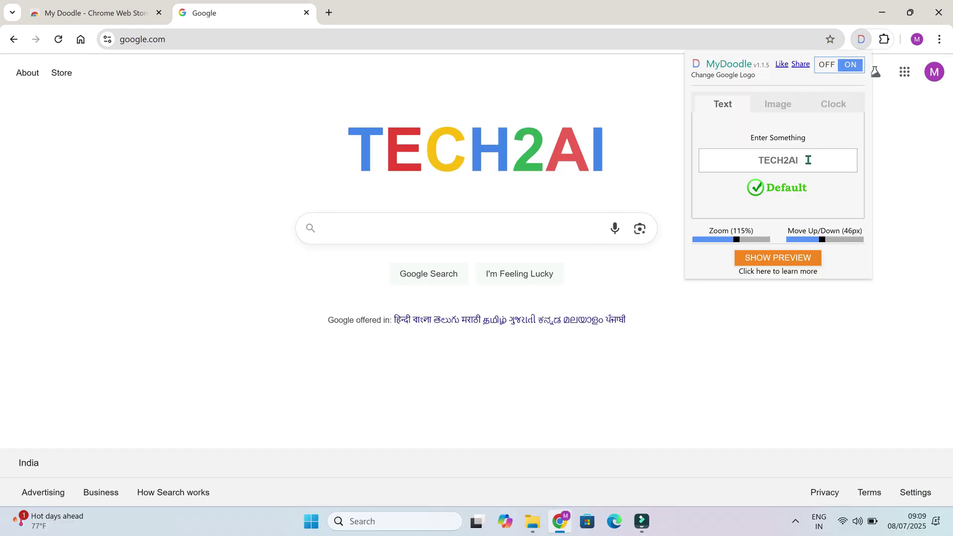
left_click(814, 160)
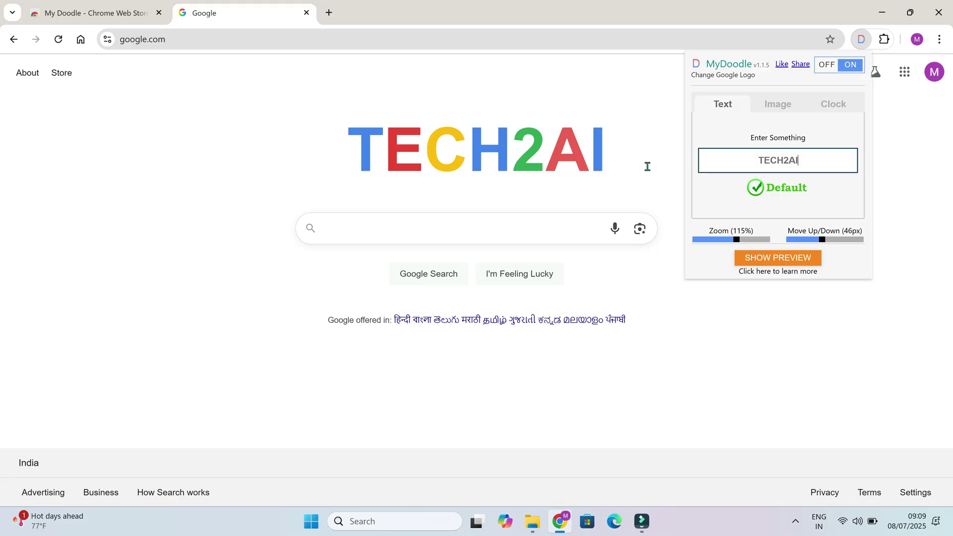
type("Tech2")
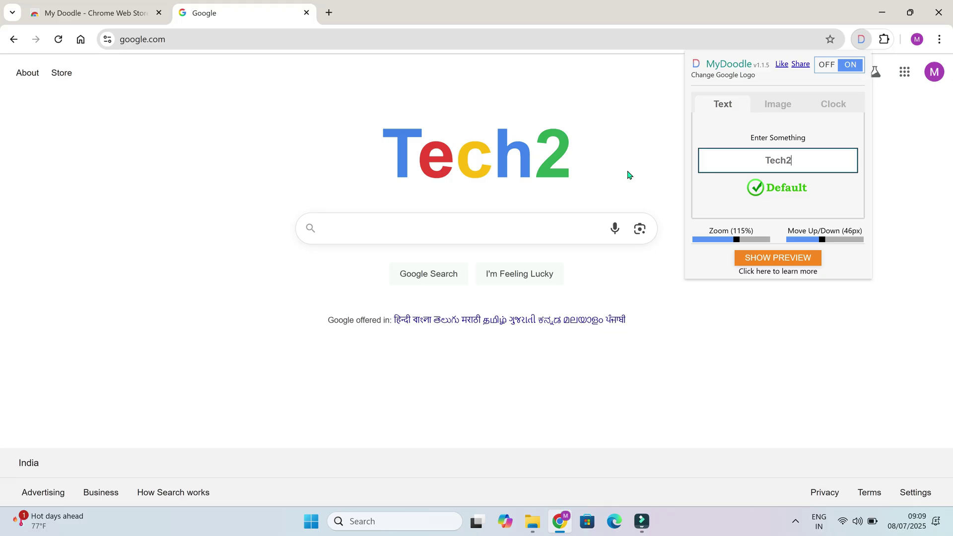
type("a")
key("BackSpace")
type("AI")
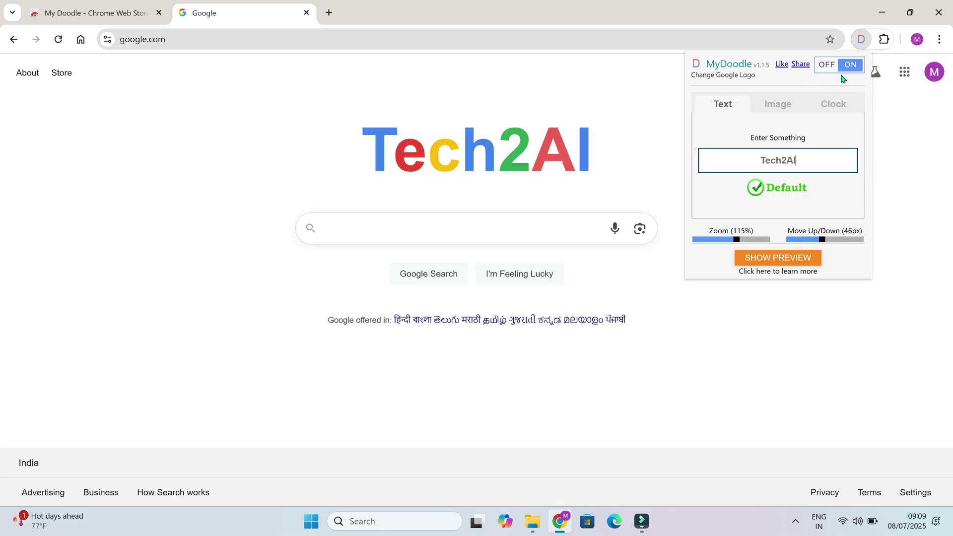
Turn the custom logo off and reload to show Google's original logo.
left_click(825, 73)
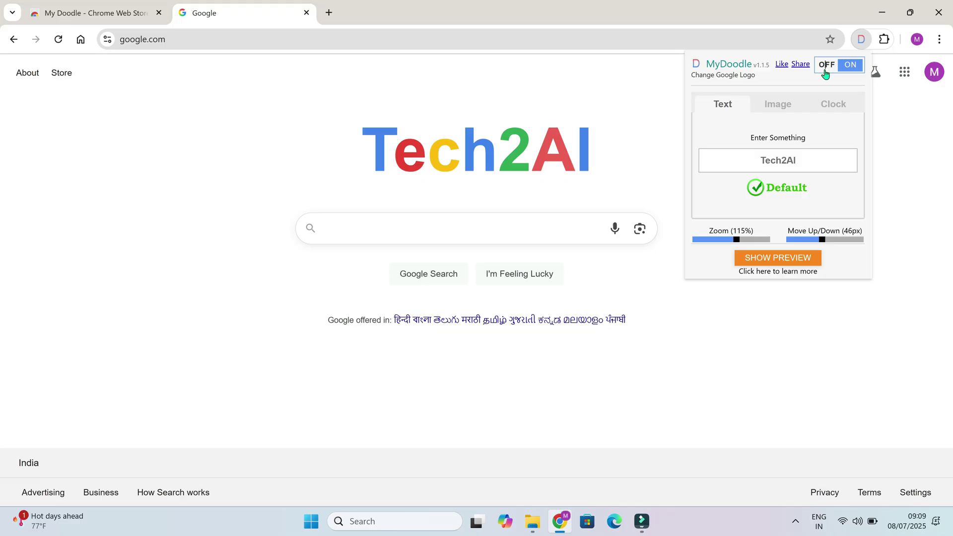
left_click(824, 74)
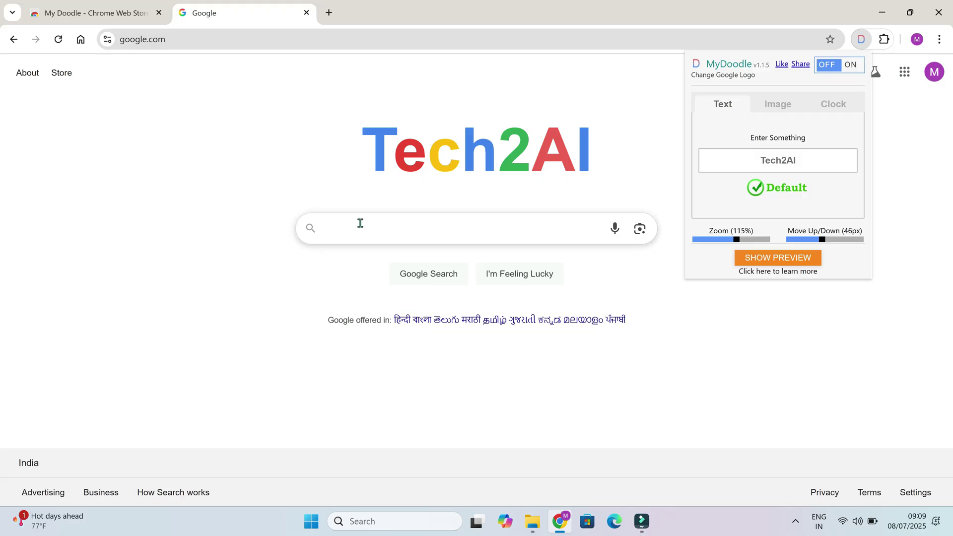
left_click(59, 41)
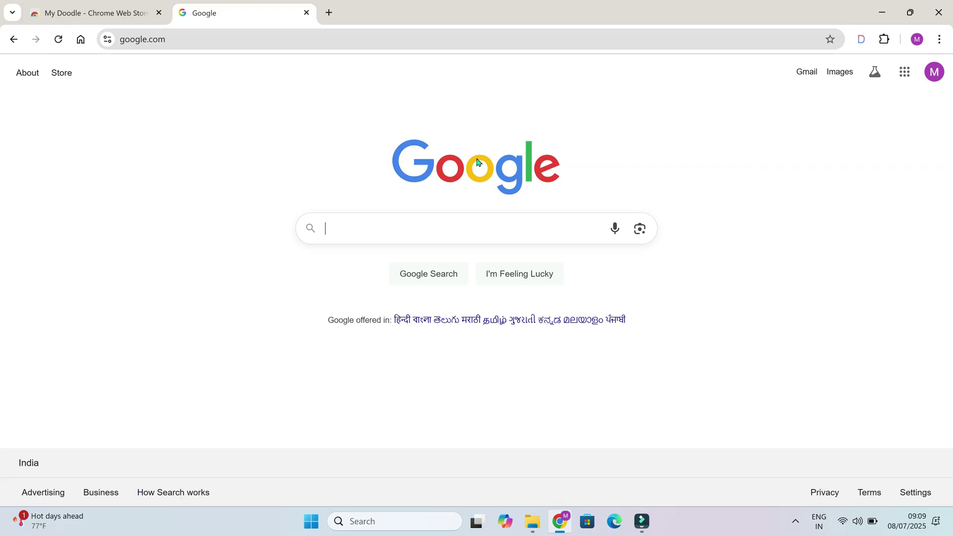
Turn the Tech2AI custom logo back on and close the My Doodle settings.
left_click(862, 41)
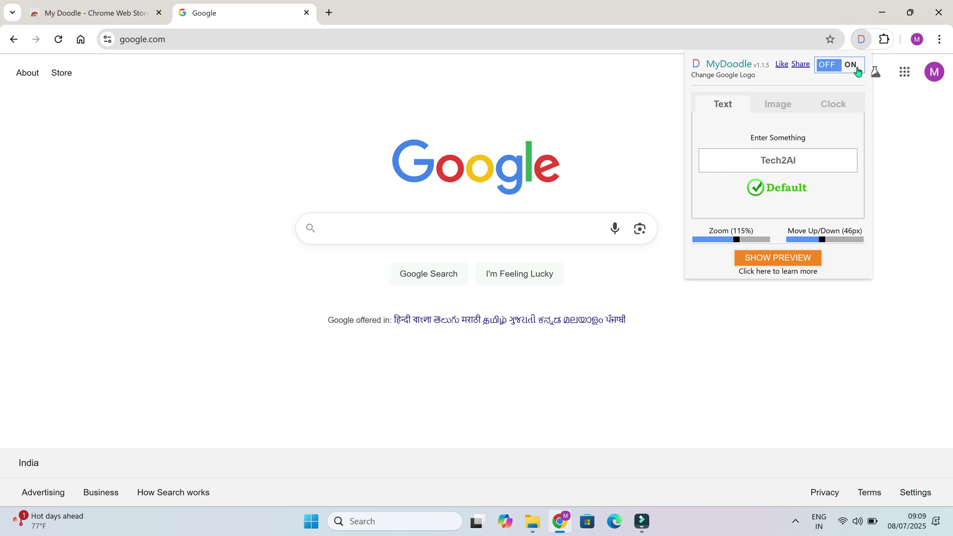
left_click(857, 67)
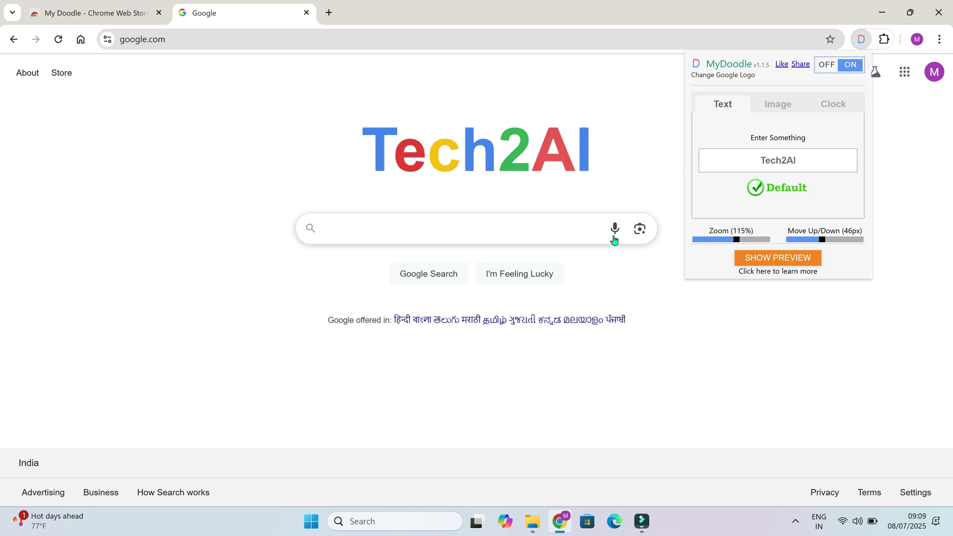
left_click(753, 344)
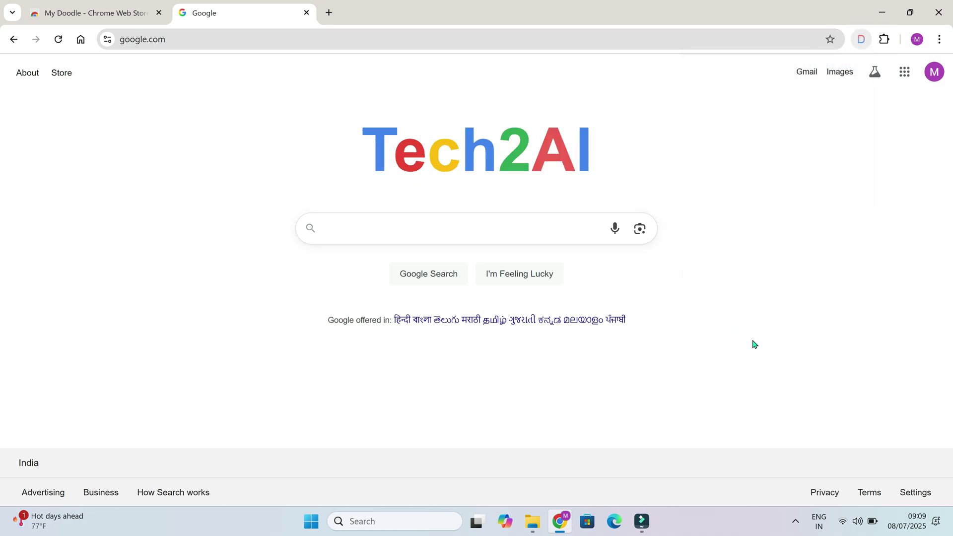